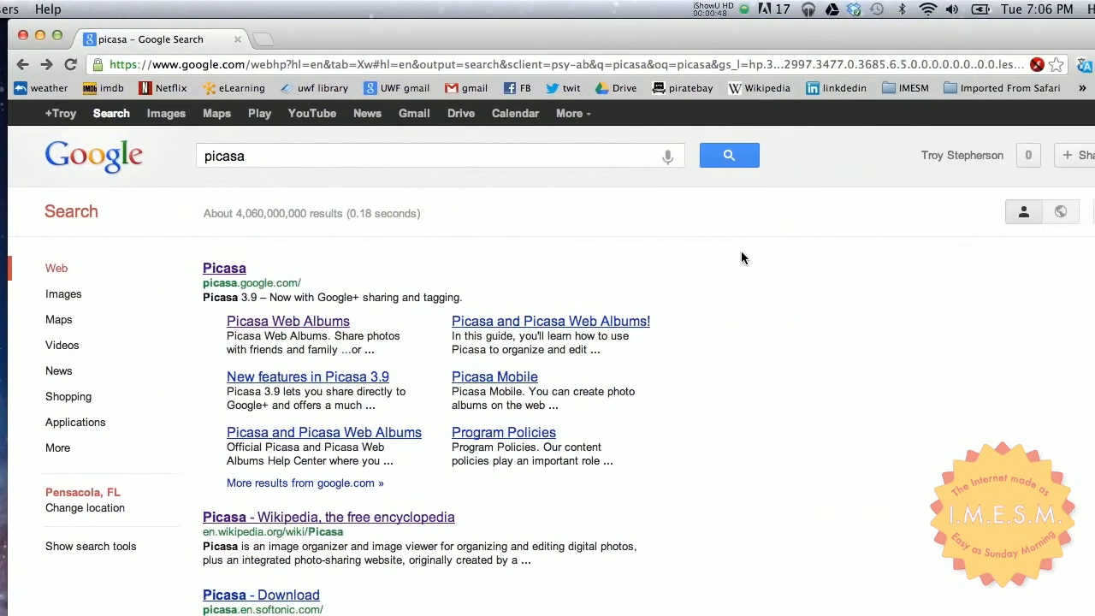
{"action": "left_click", "coordinate": [648, 271]}
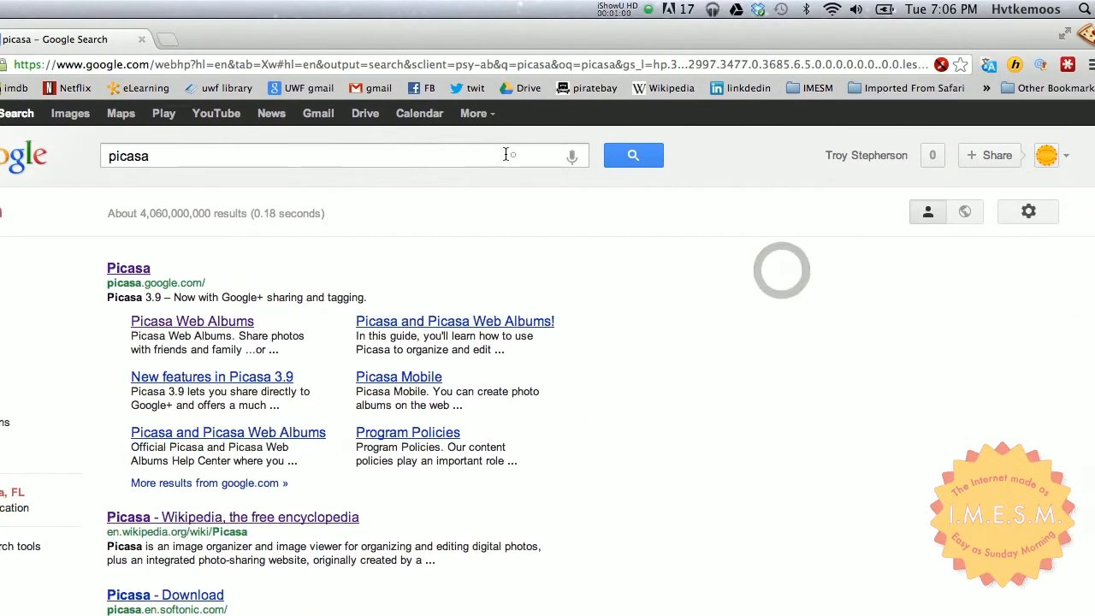
{"action": "left_click", "coordinate": [492, 155]}
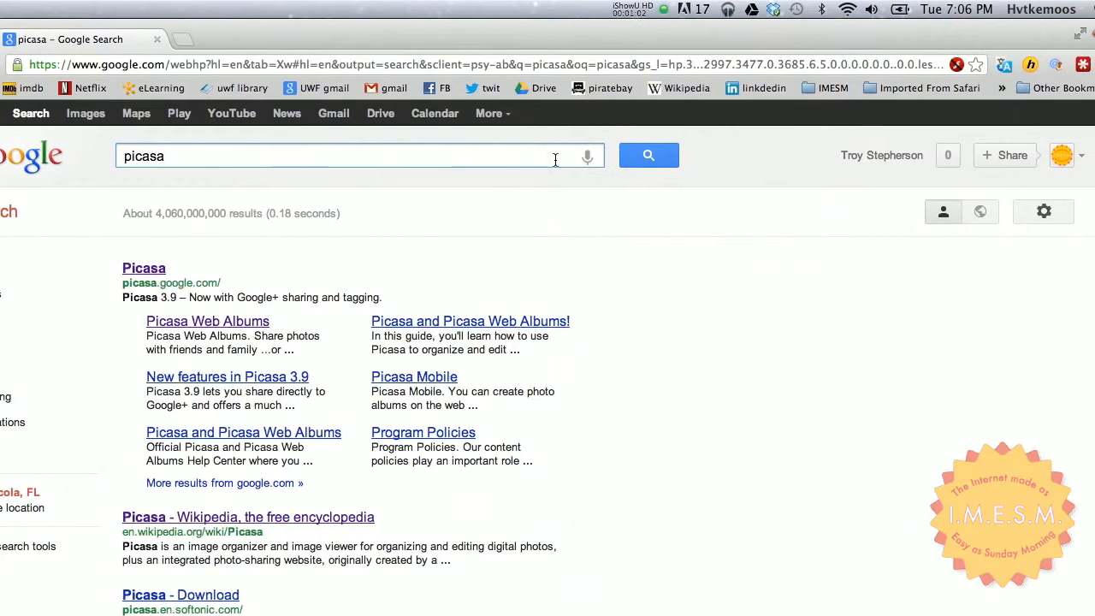
{"action": "left_click", "coordinate": [542, 156]}
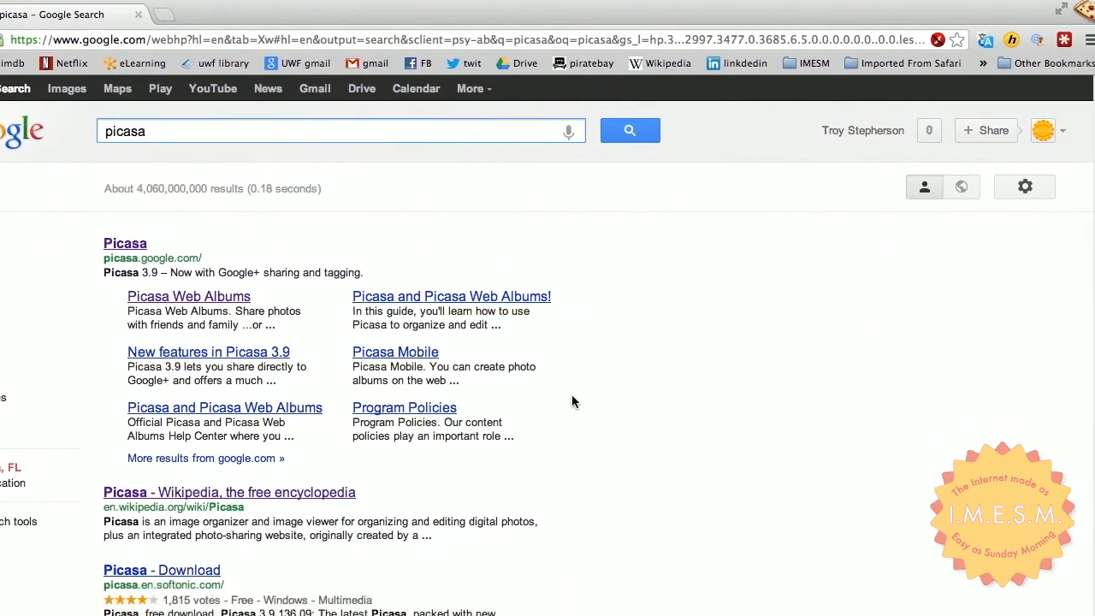
{"action": "left_click", "coordinate": [388, 238]}
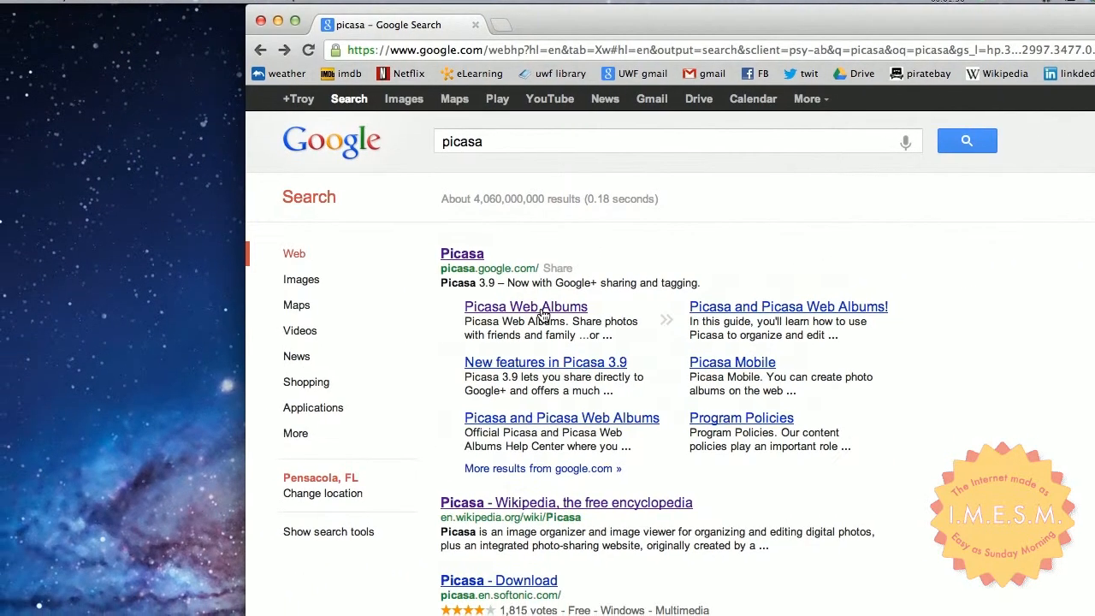
- Open Picasa Web Albums from the search results and upload internet-made-easy-for-seniors.jpg from the Desktop to a new album
{"action": "left_click", "coordinate": [542, 313]}
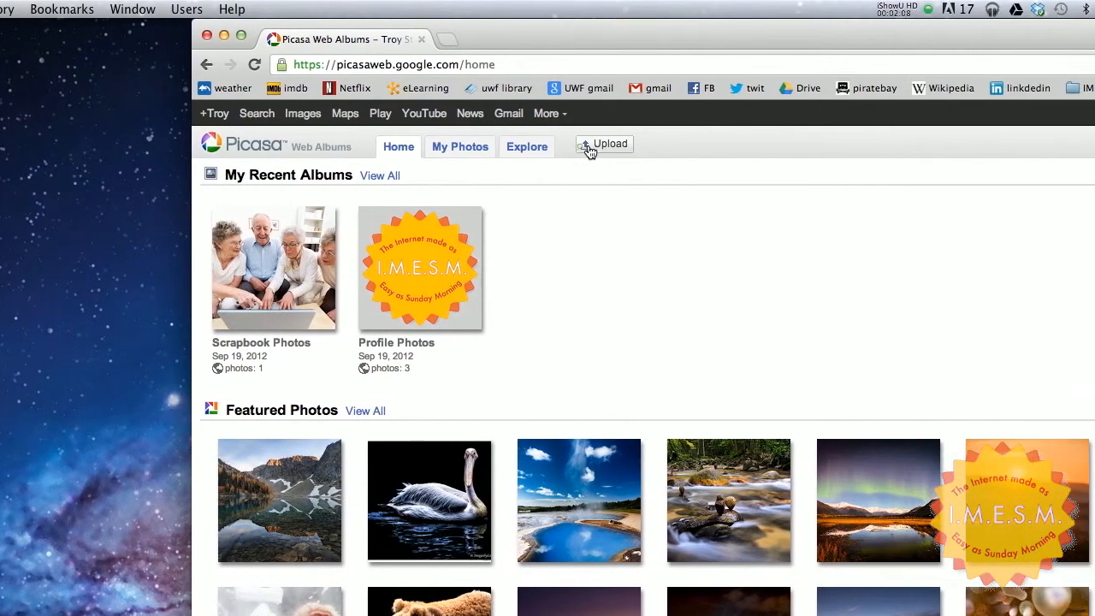
{"action": "left_click", "coordinate": [674, 147]}
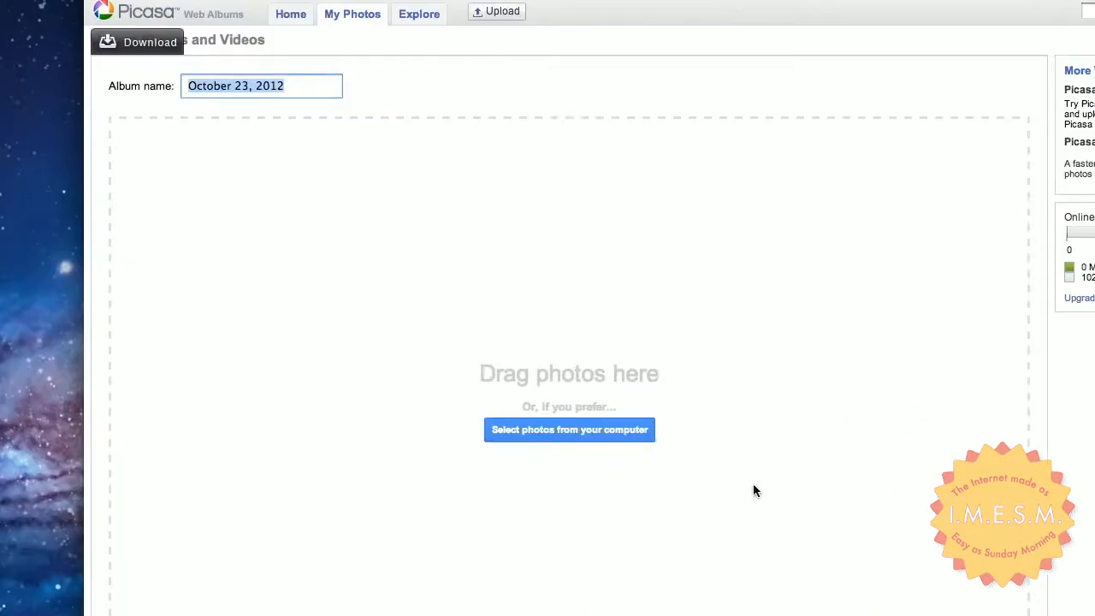
{"action": "left_click", "coordinate": [614, 431]}
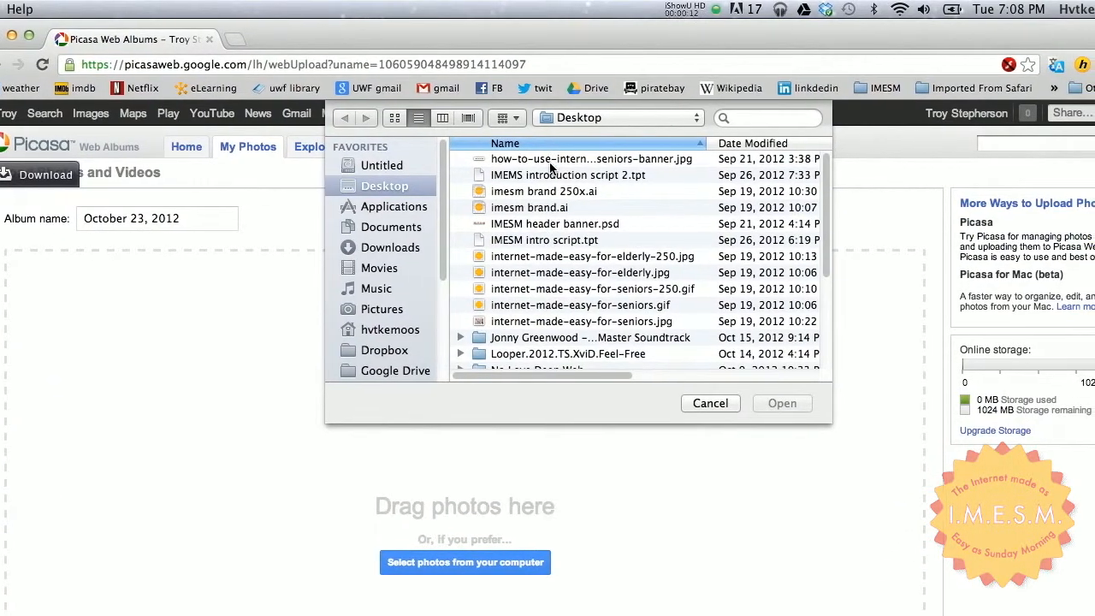
{"action": "scroll", "coordinate": [551, 235], "scroll_direction": "down", "scroll_amount": 2}
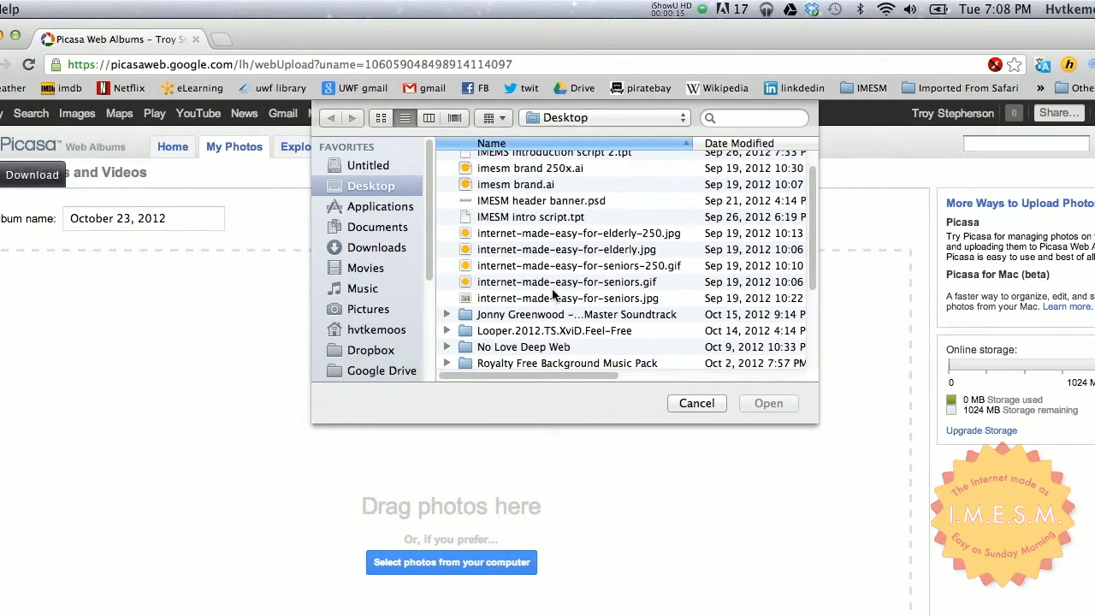
{"action": "double_click", "coordinate": [551, 298]}
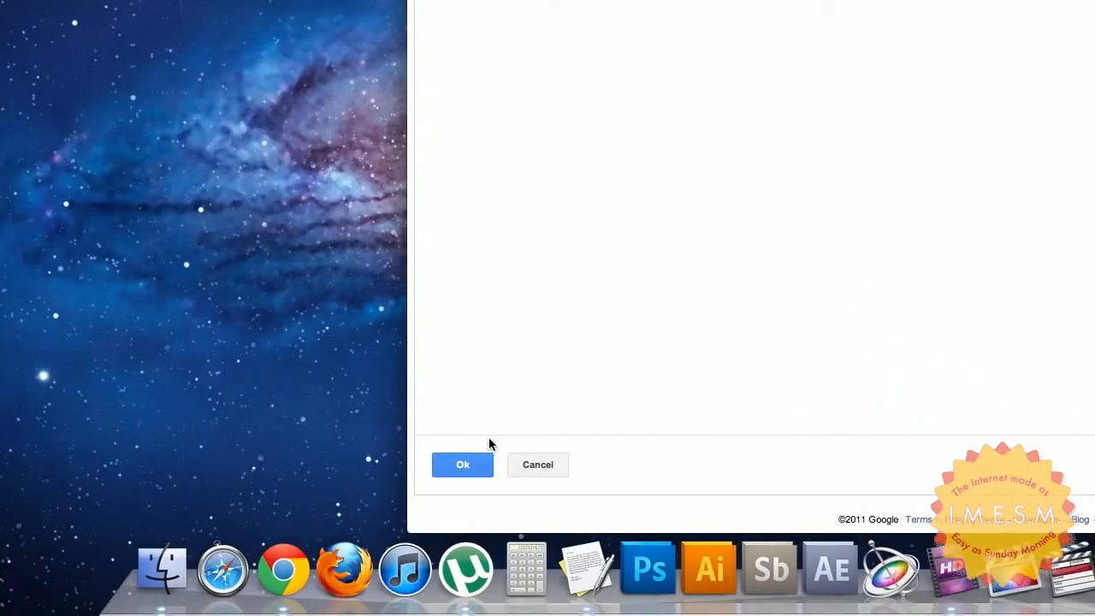
{"action": "left_click", "coordinate": [462, 467]}
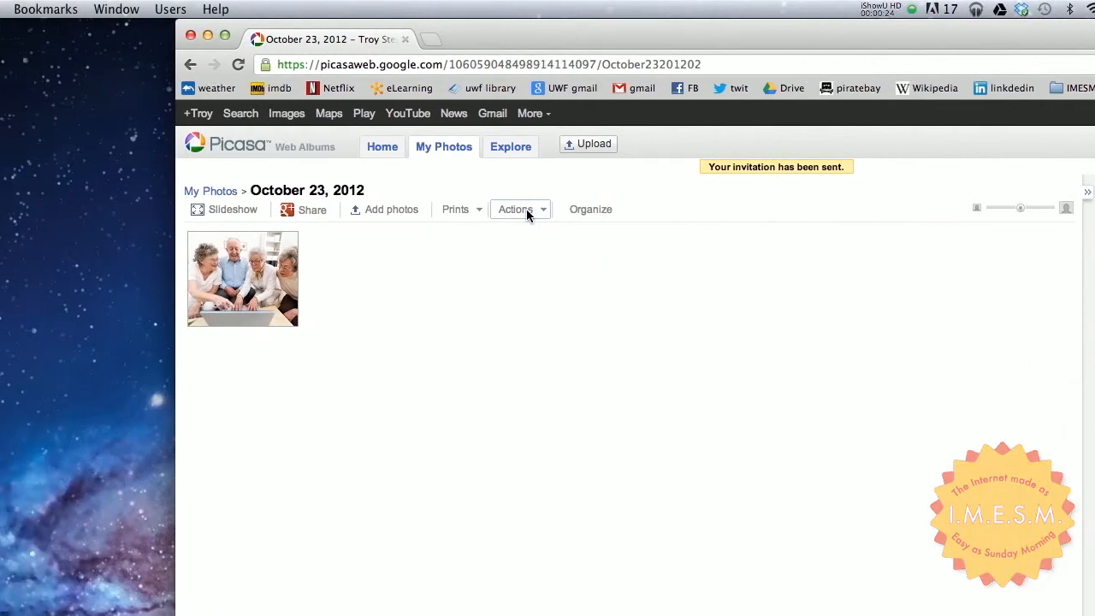
- Set the uploaded album's visibility to Public on the web in its album properties and save the changes
{"action": "left_click", "coordinate": [543, 209]}
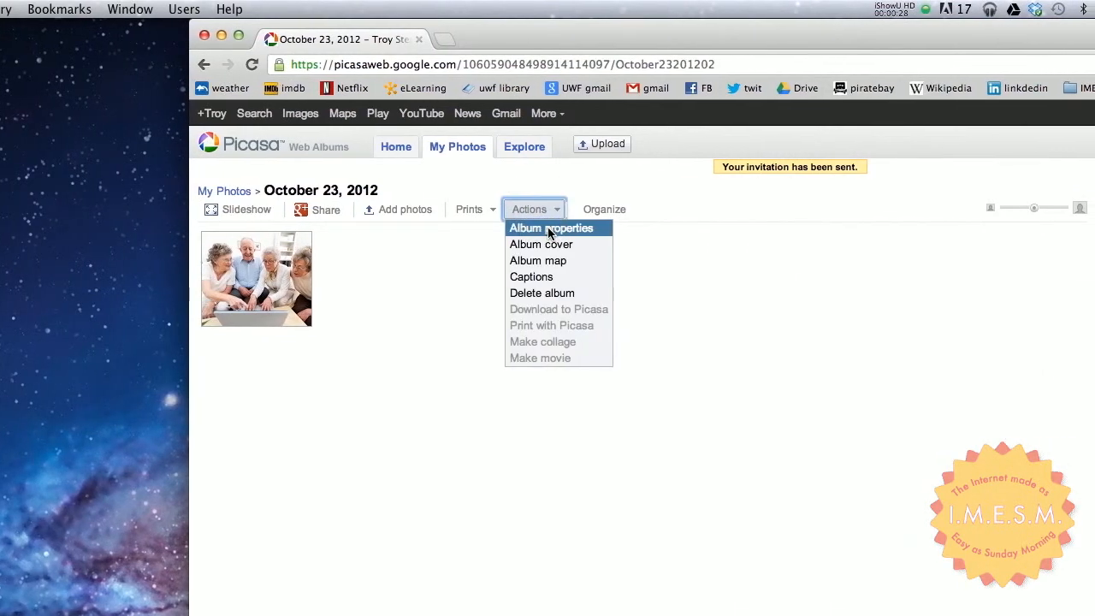
{"action": "left_click", "coordinate": [547, 229]}
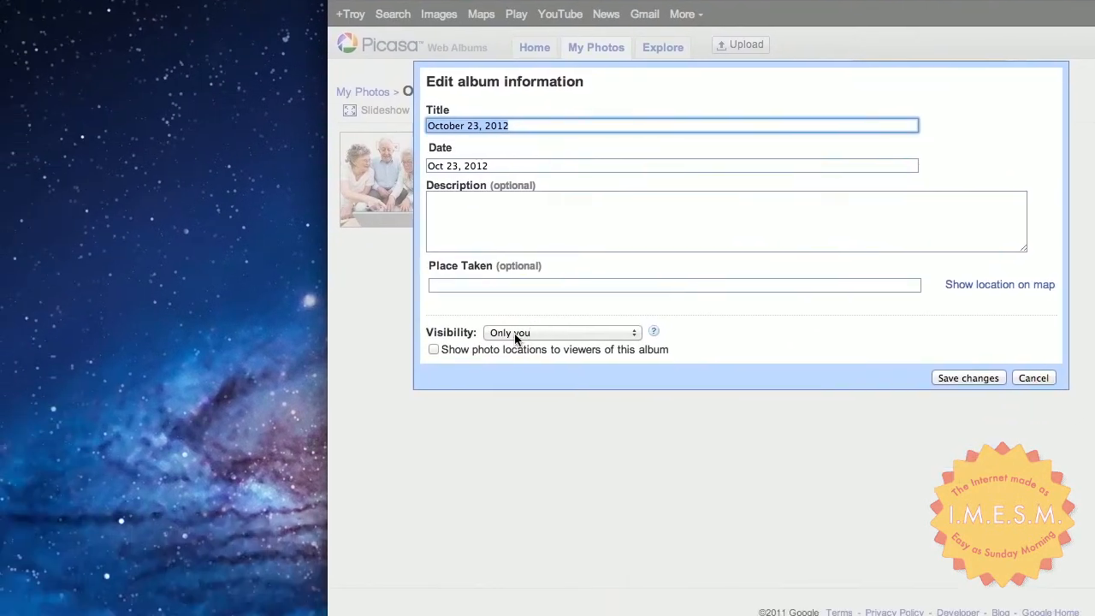
{"action": "left_click_drag", "start_coordinate": [424, 334], "coordinate": [477, 334]}
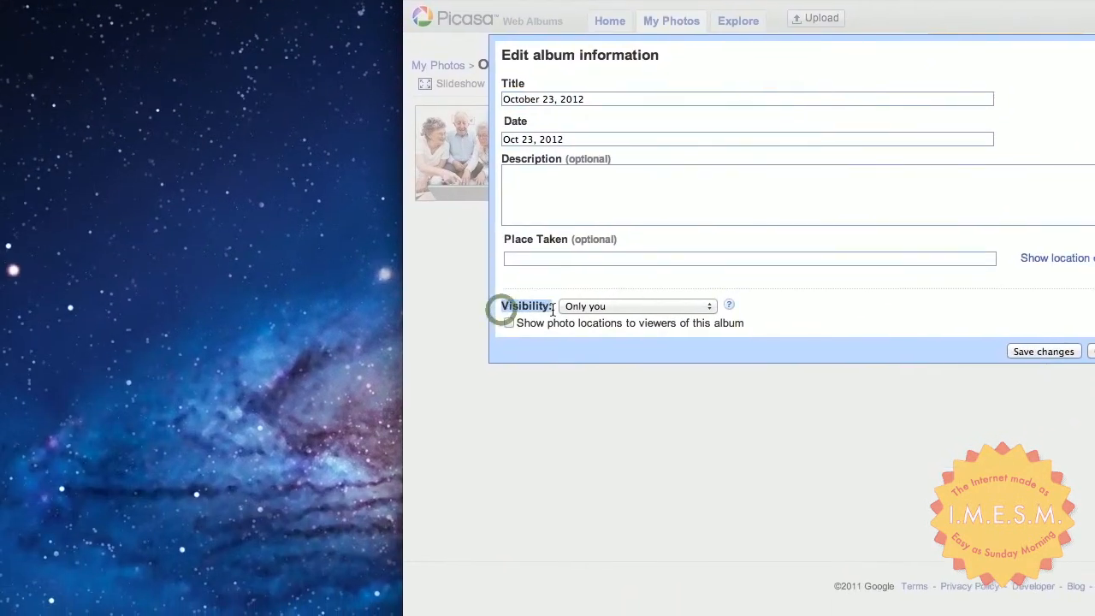
{"action": "left_click", "coordinate": [727, 304]}
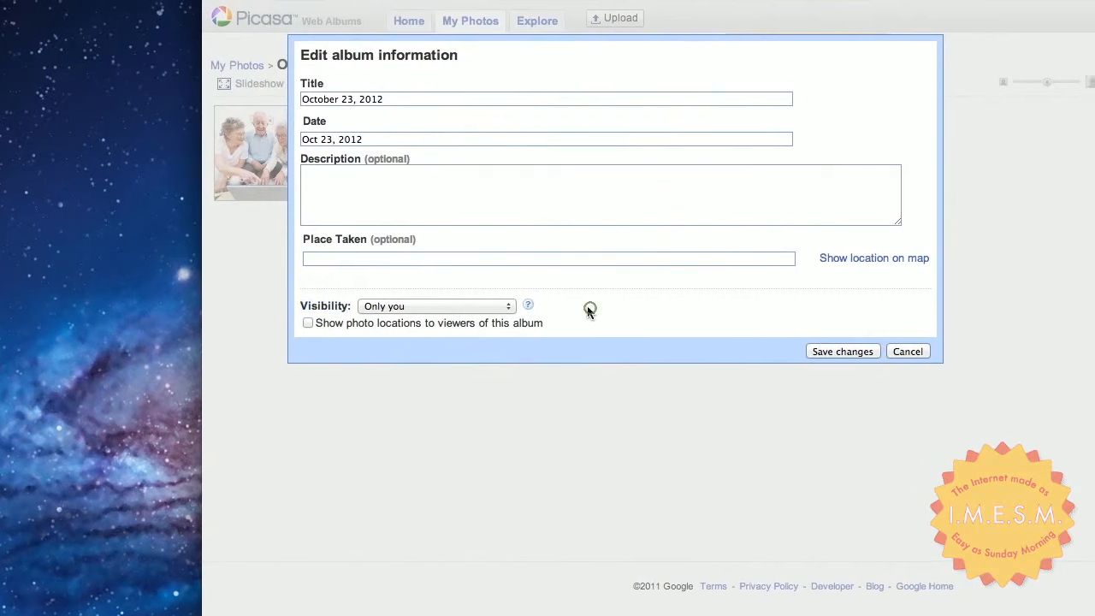
{"action": "left_click", "coordinate": [489, 309]}
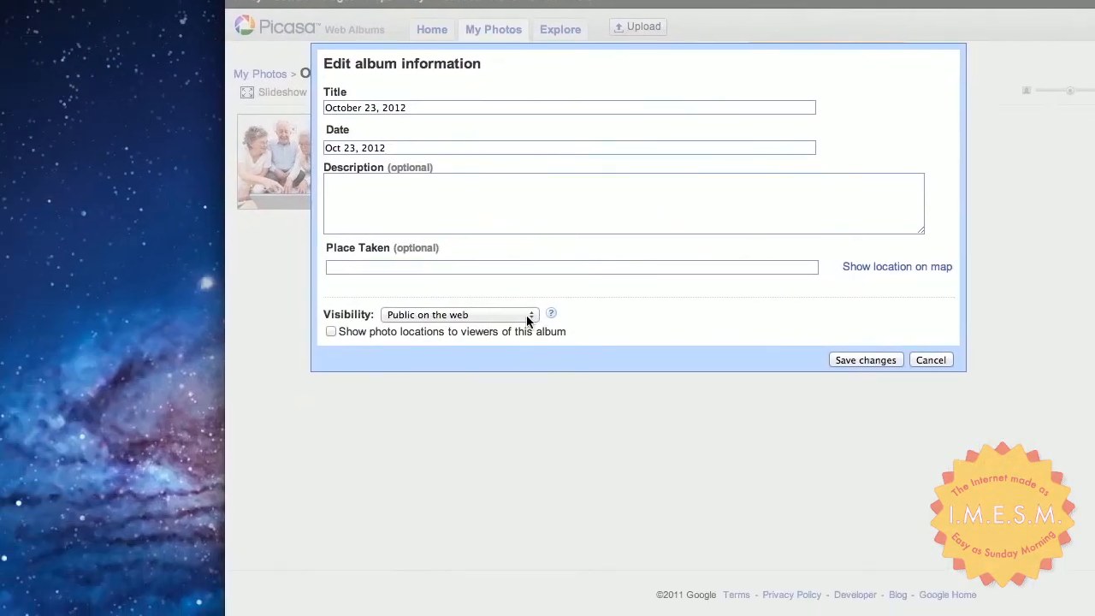
{"action": "left_click", "coordinate": [387, 375]}
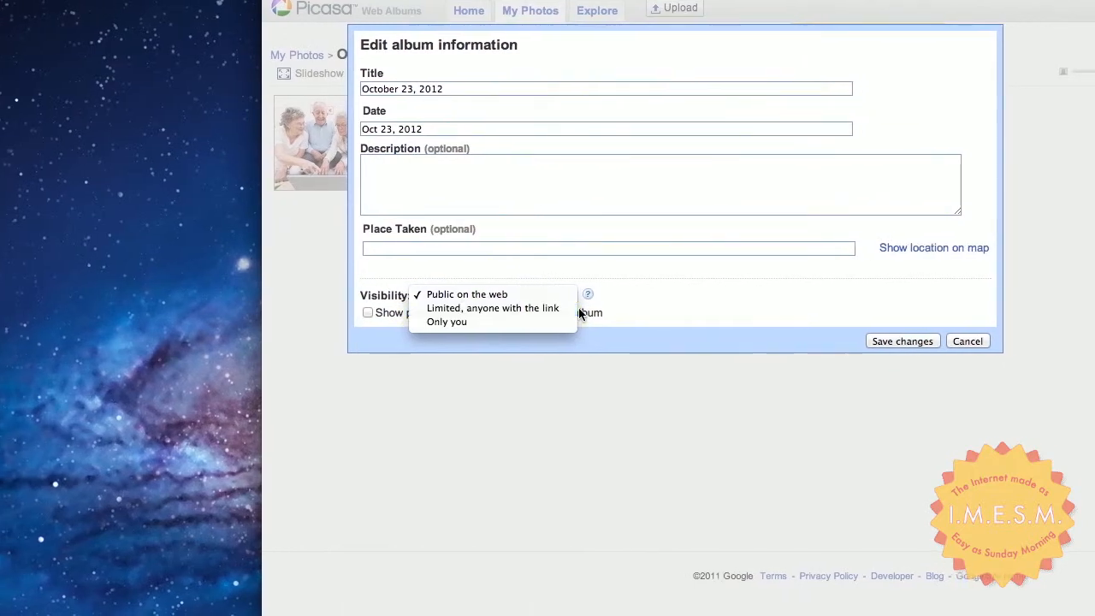
{"action": "left_click", "coordinate": [603, 306]}
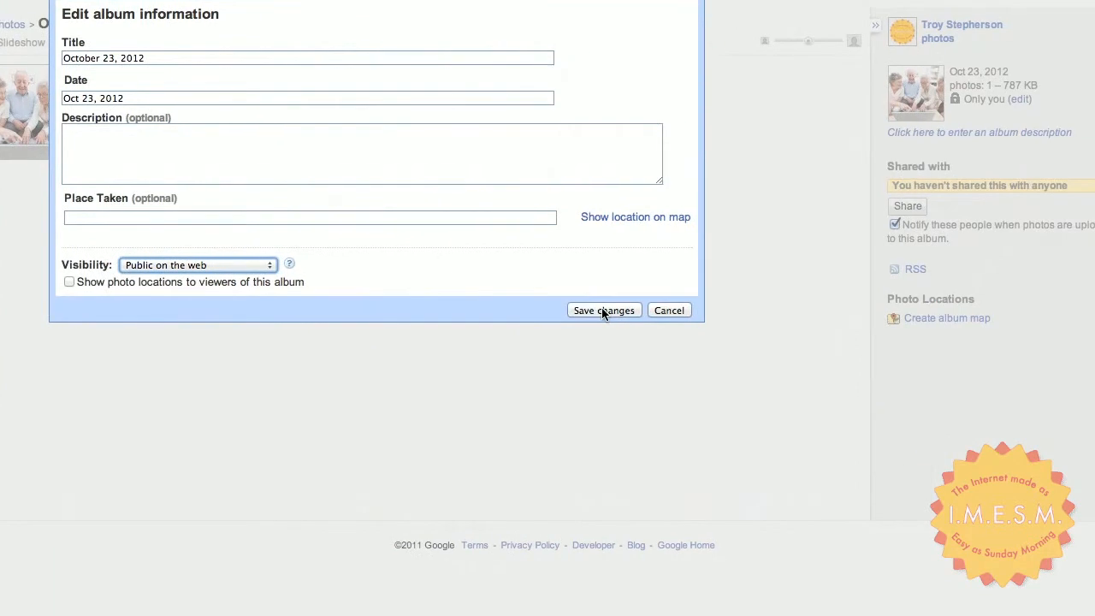
{"action": "left_click", "coordinate": [569, 309]}
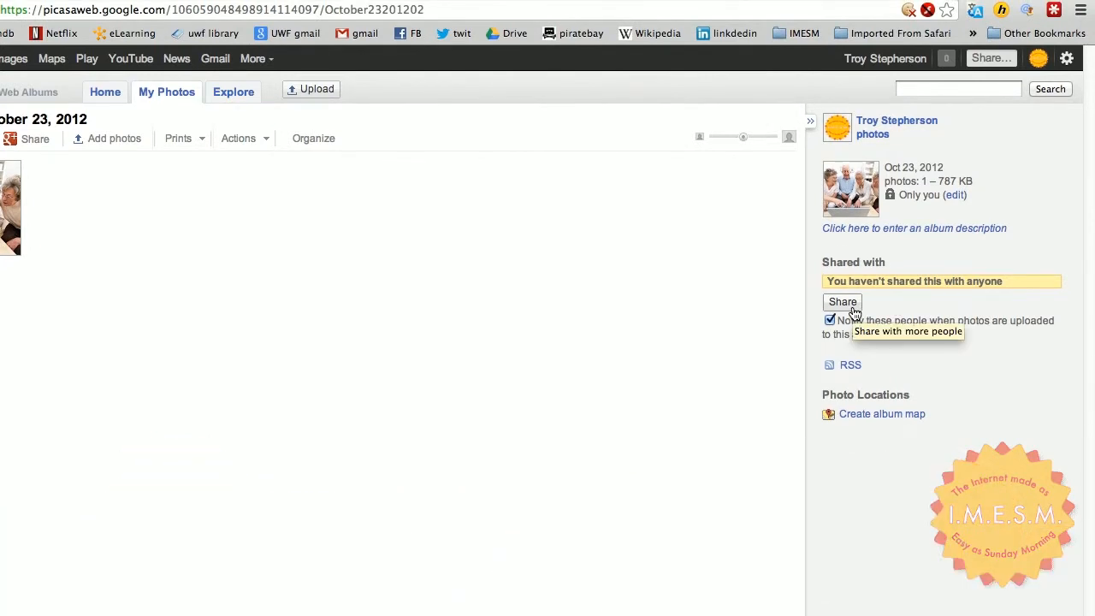
- Open the album's sharing options and switch to sharing via email only
{"action": "left_click", "coordinate": [843, 303]}
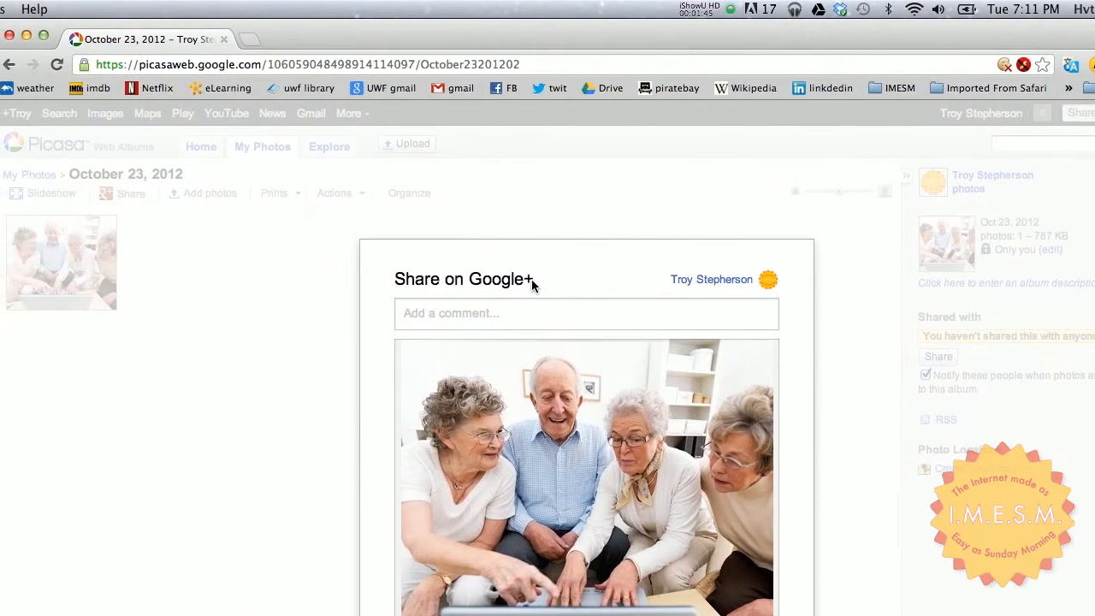
{"action": "left_click_drag", "start_coordinate": [481, 279], "coordinate": [502, 271]}
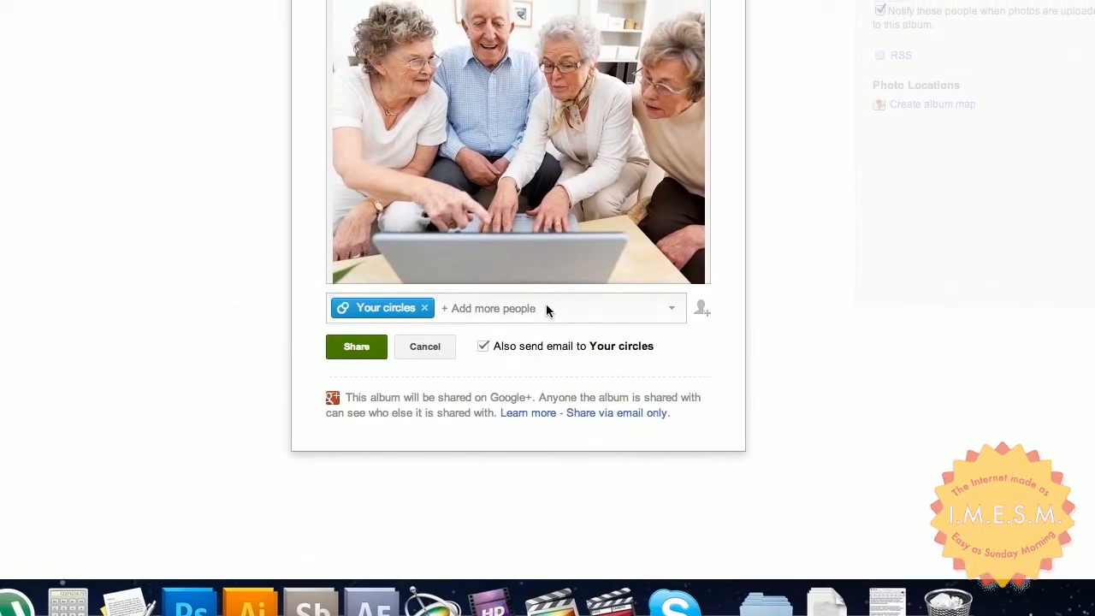
{"action": "left_click", "coordinate": [546, 308]}
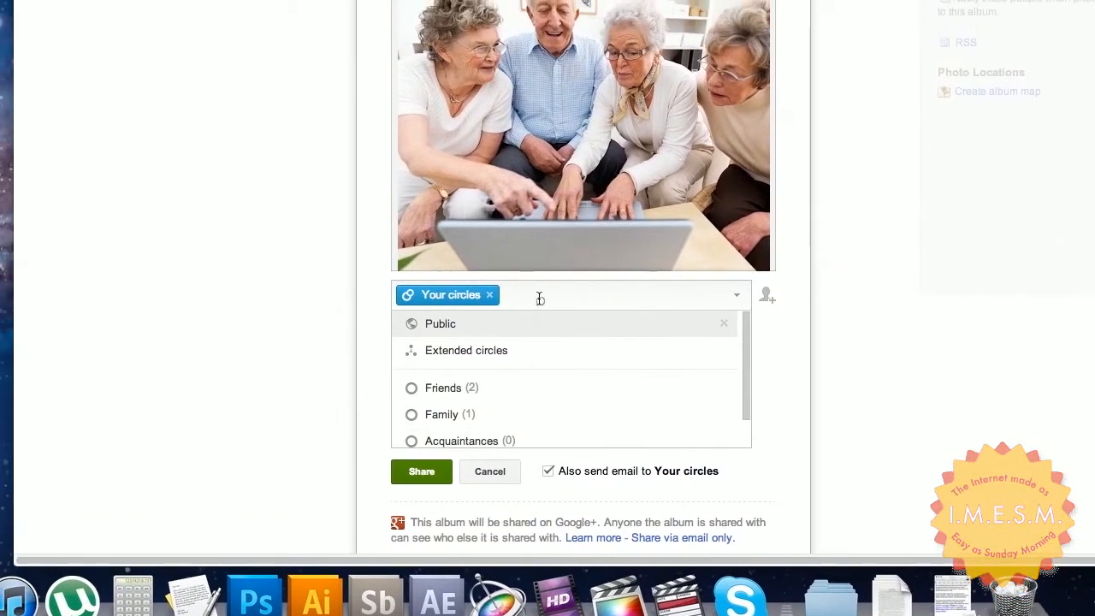
{"action": "left_click", "coordinate": [540, 298]}
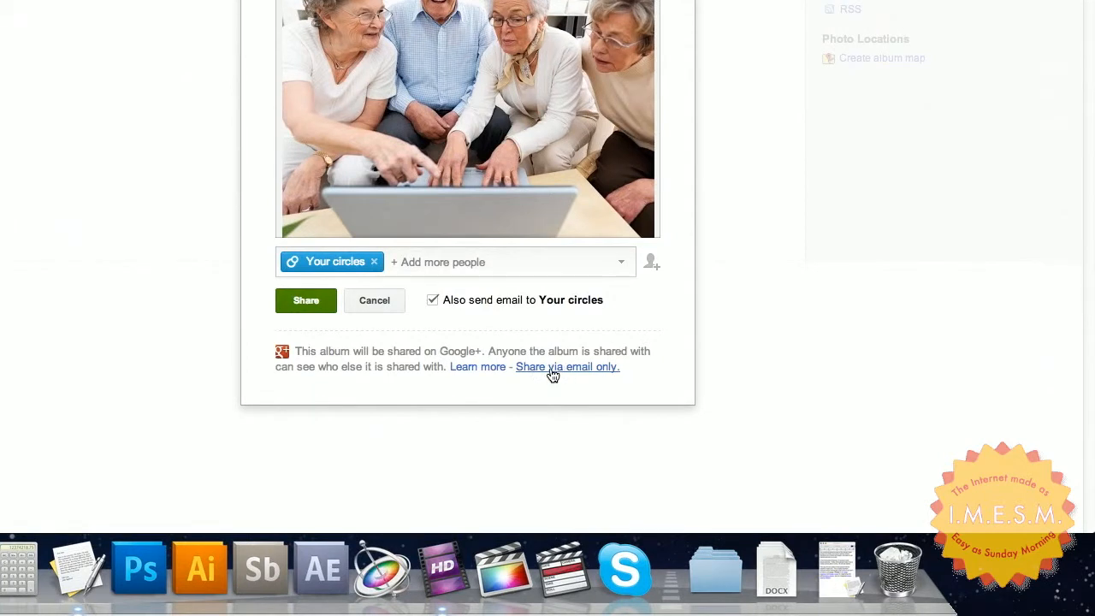
{"action": "left_click", "coordinate": [551, 368]}
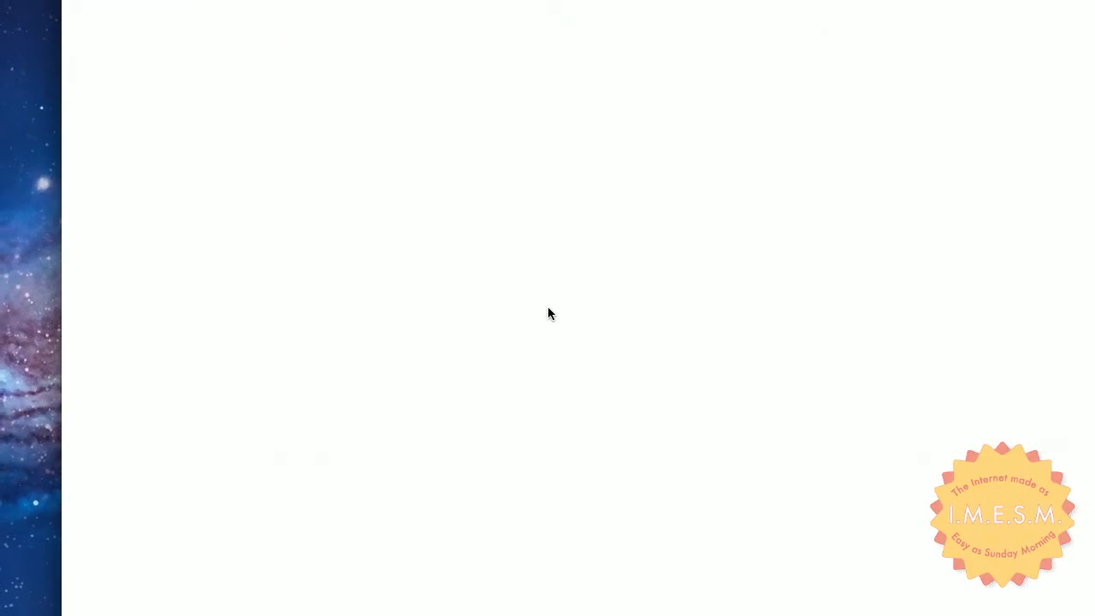
- Enter the first recipient's e-mail address for the shared album and begin adding a second recipient
{"action": "left_click", "coordinate": [270, 24]}
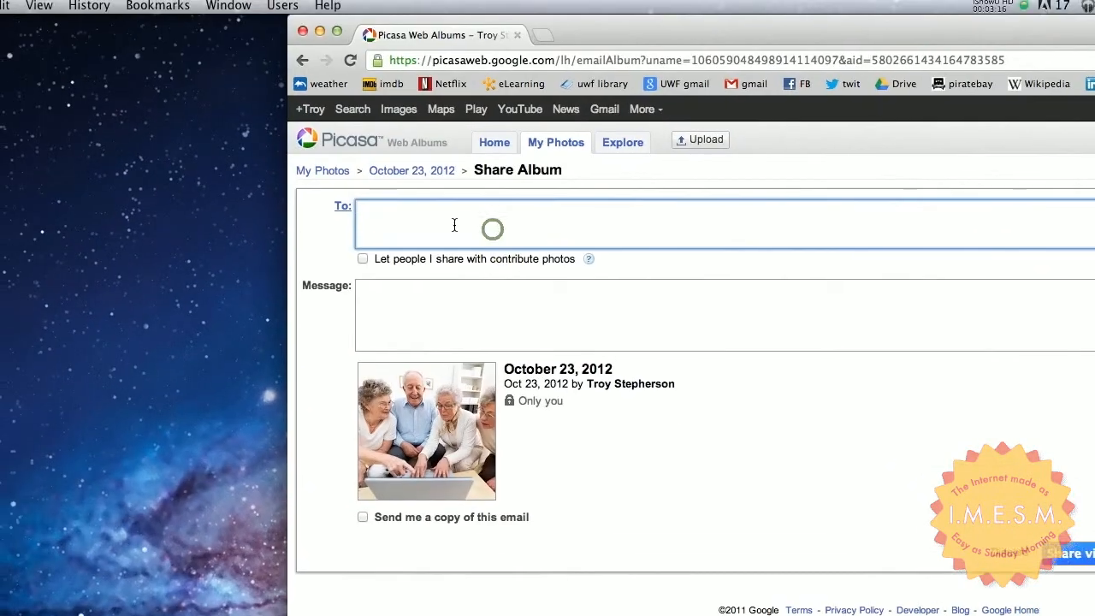
{"action": "type", "text": "sundaymorning"}
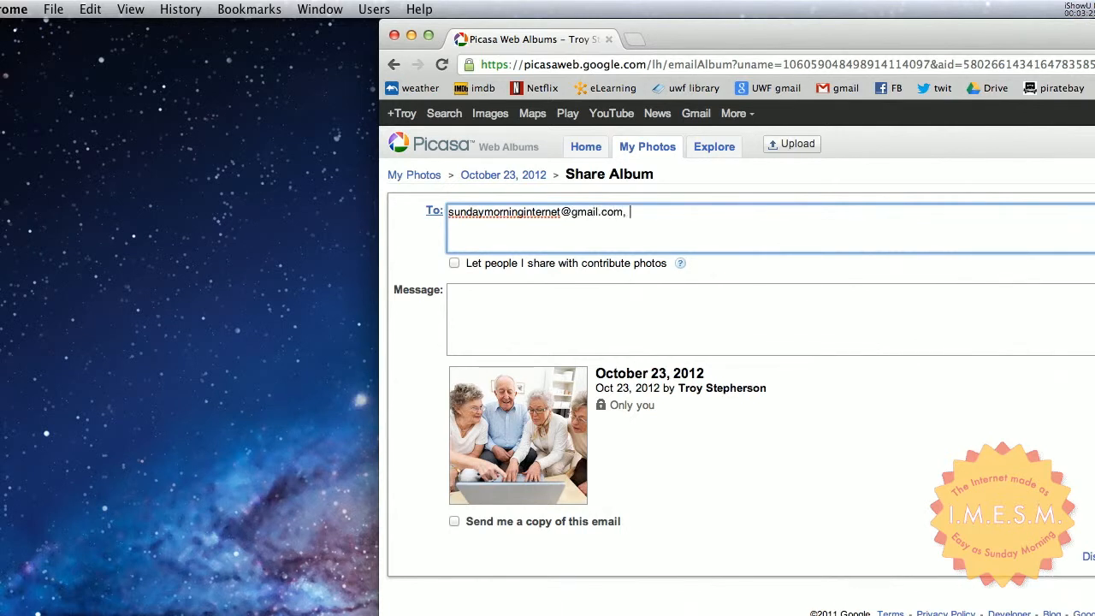
{"action": "key", "text": "BackSpace"}
{"action": "key", "text": "BackSpace"}
{"action": "key", "text": "BackSpace"}
{"action": "key", "text": "BackSpace"}
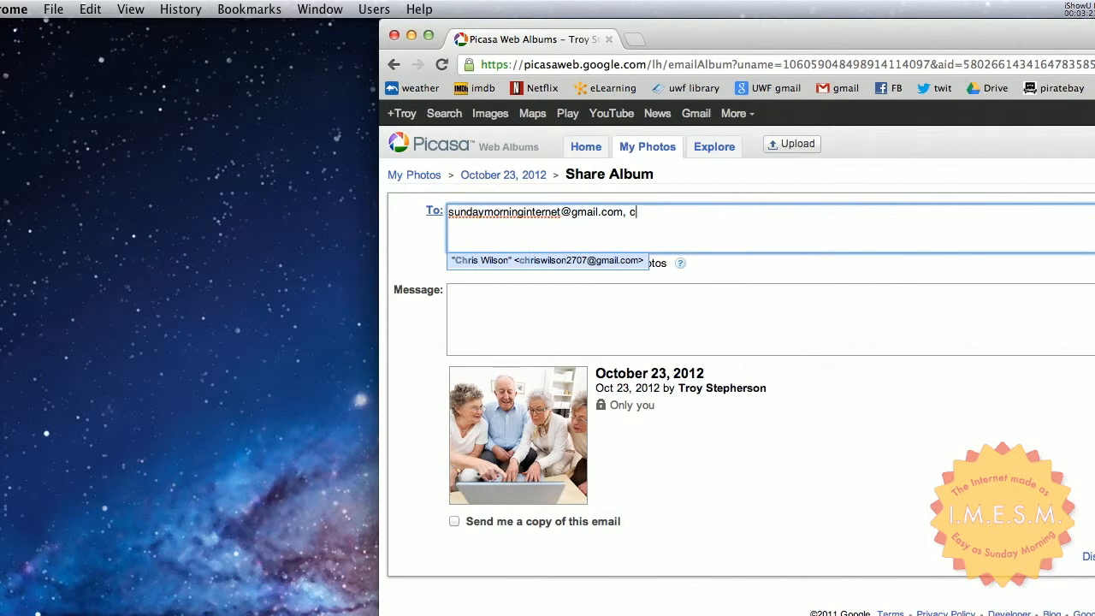
{"action": "type", "text": "ch"}
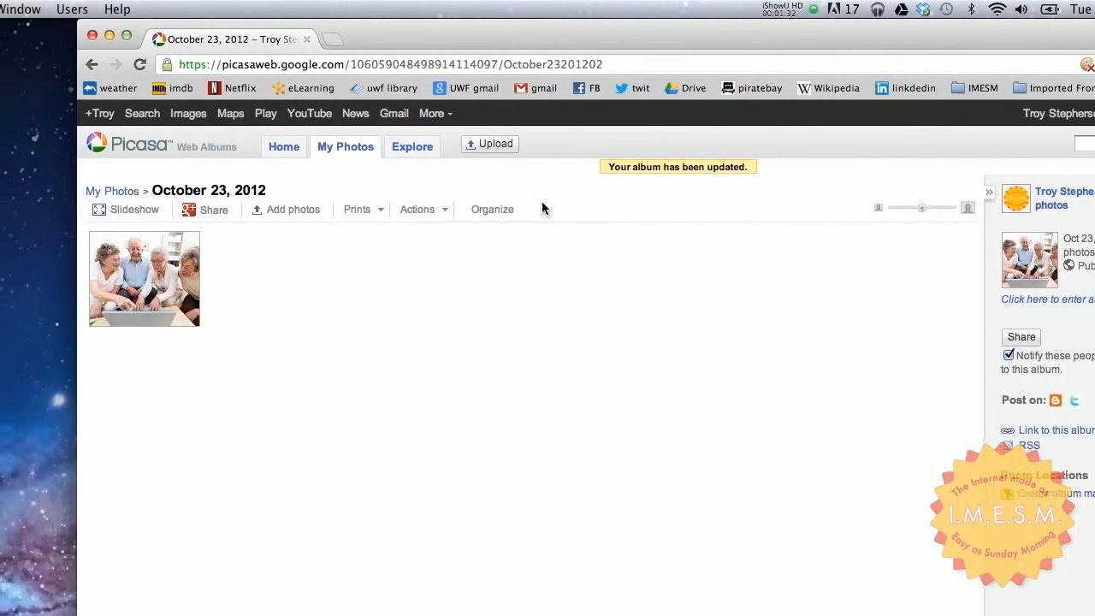
- Open Google in a new tab and search for picasa
{"action": "key", "text": "super+t"}
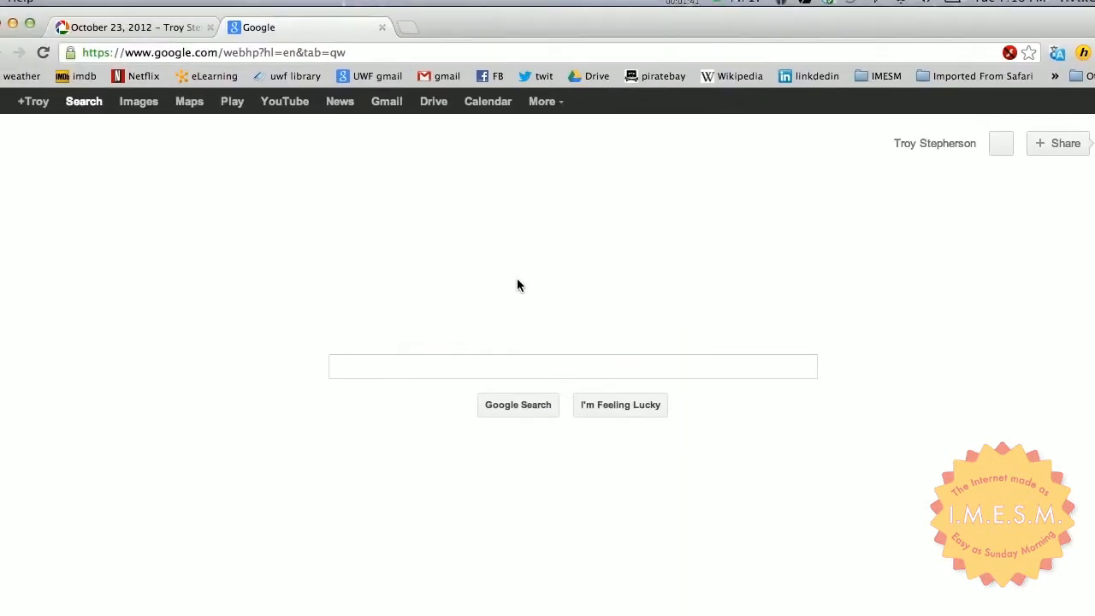
{"action": "left_click", "coordinate": [463, 381]}
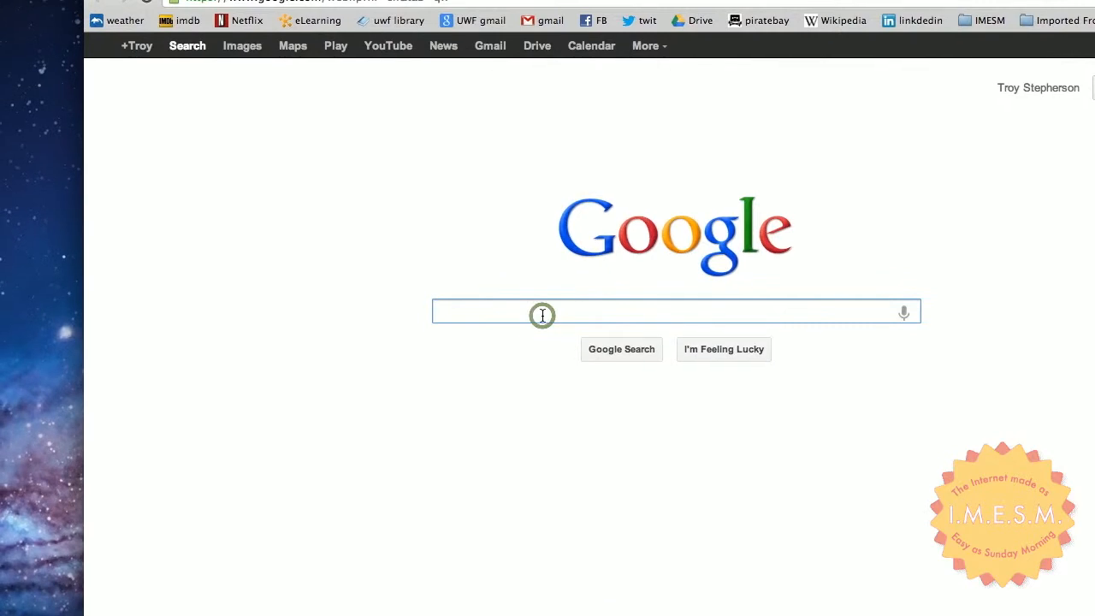
{"action": "type", "text": "picasa"}
{"action": "key", "text": "Return"}
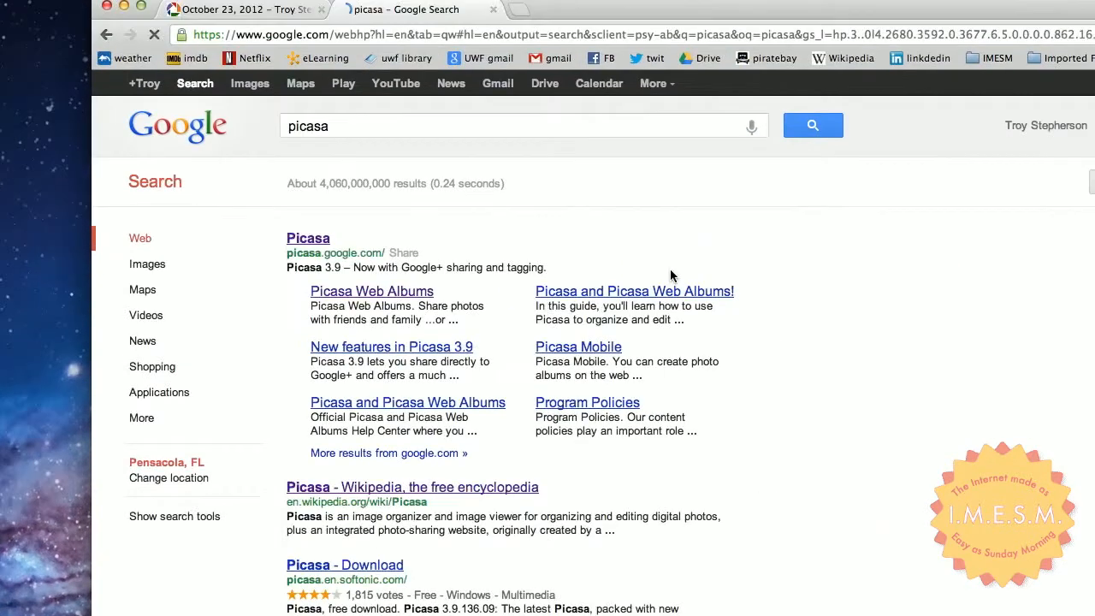